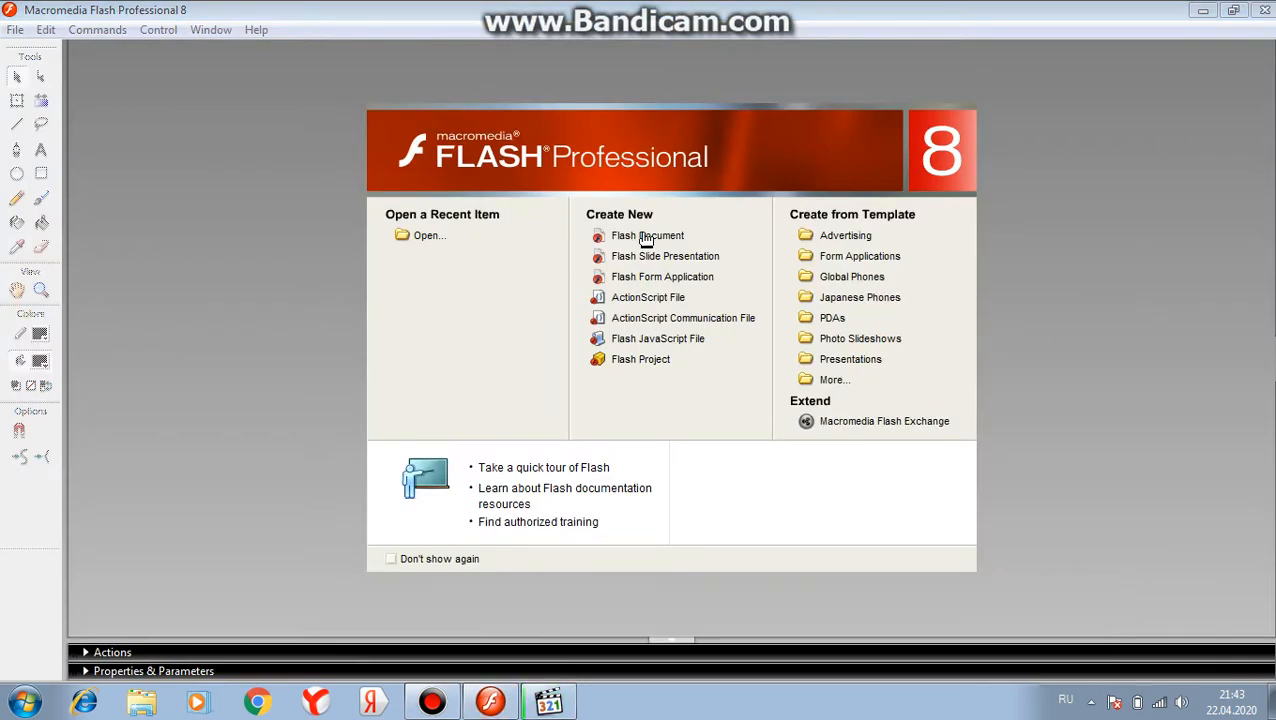
Create a new Flash document and draw a black-filled circle near the upper-left corner of the stage with the Oval tool
click(647, 238)
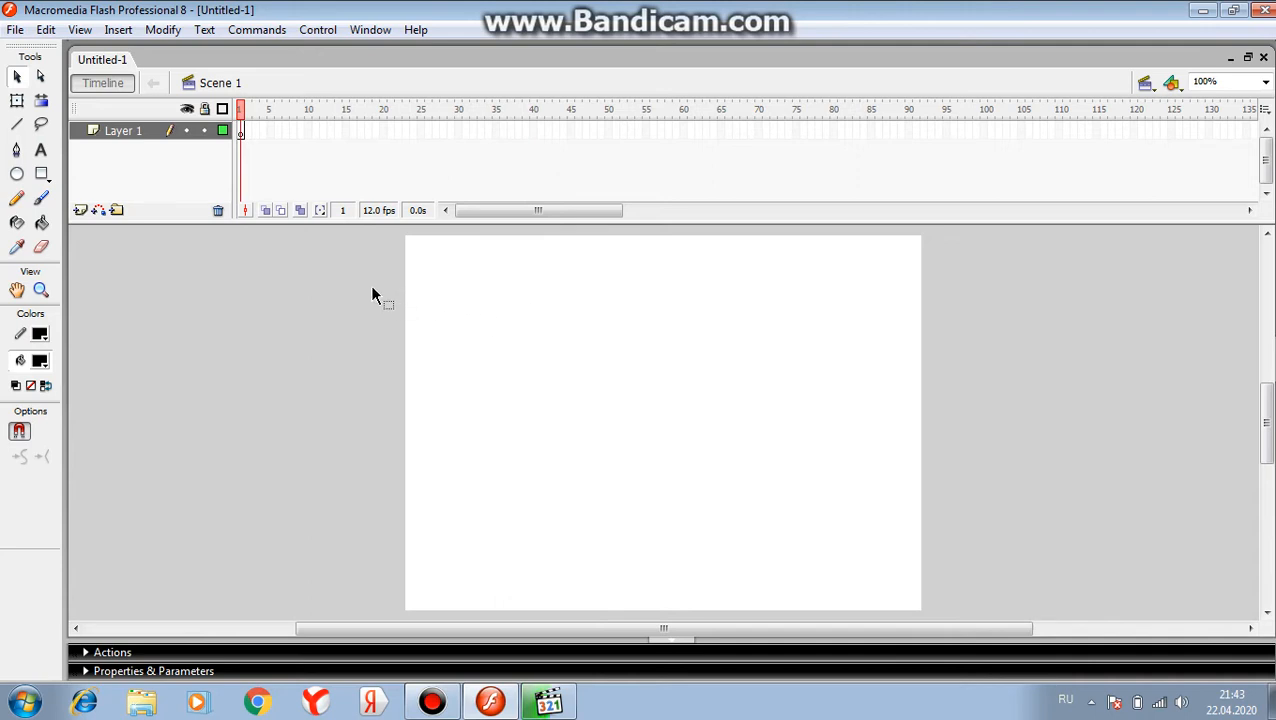
click(19, 177)
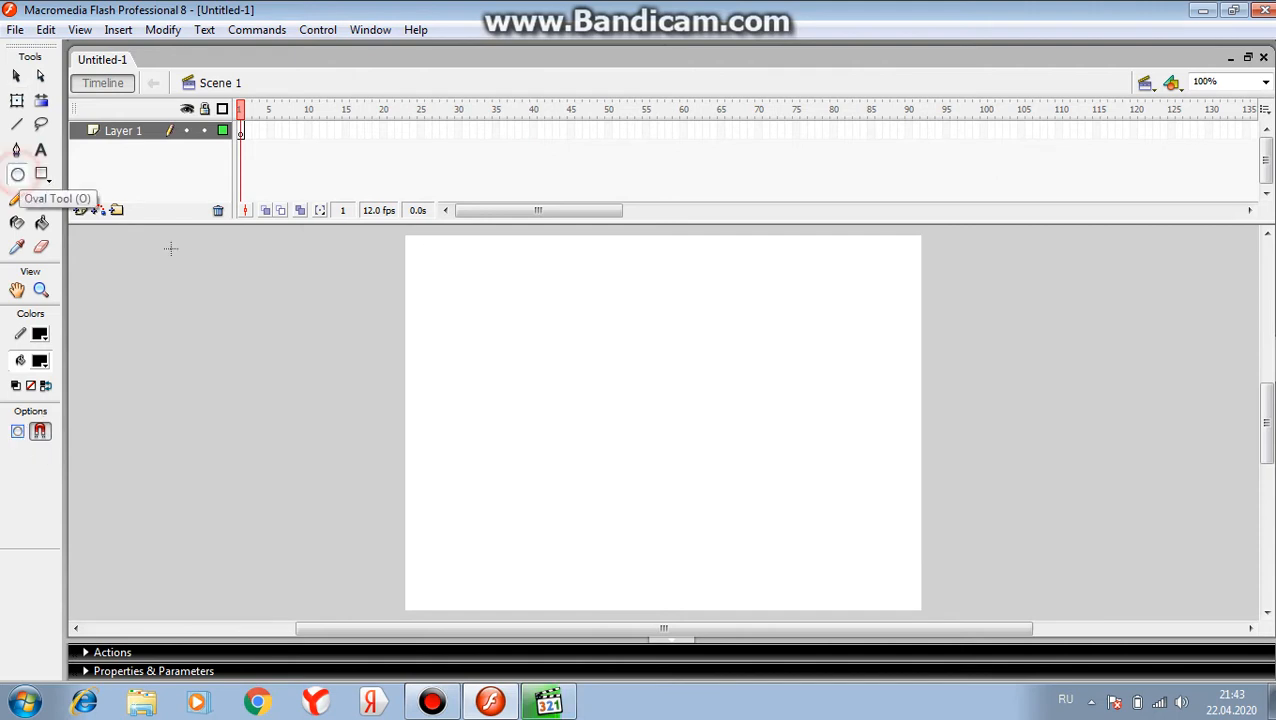
drag(461, 259, 535, 331)
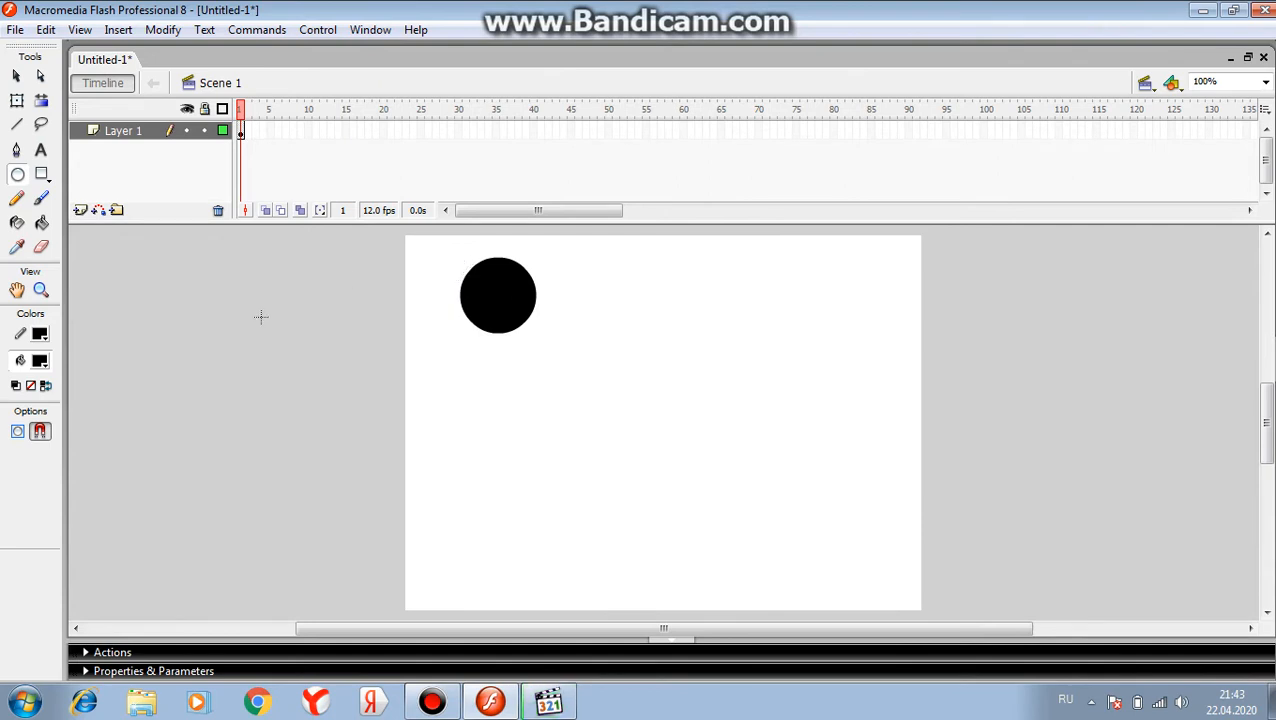
Fill the circle with the grey radial gradient using the Paint Bucket, centring the highlight slightly up and left of its middle
click(42, 363)
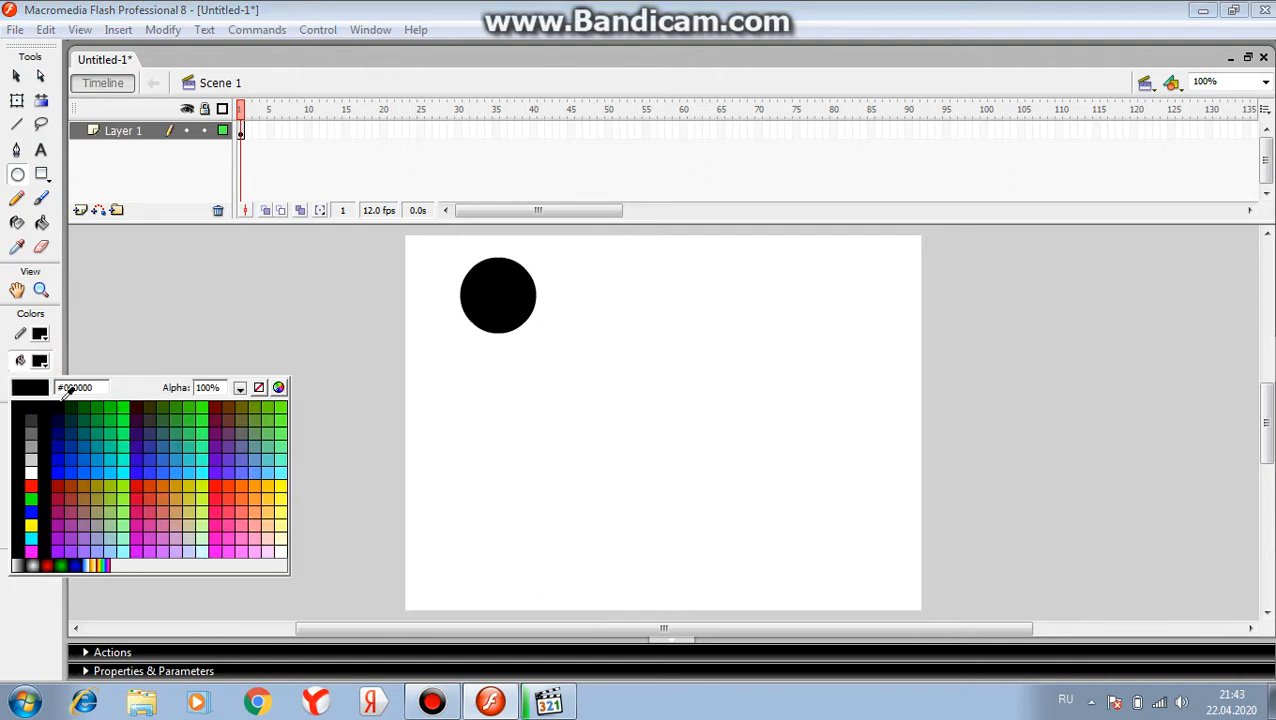
click(33, 565)
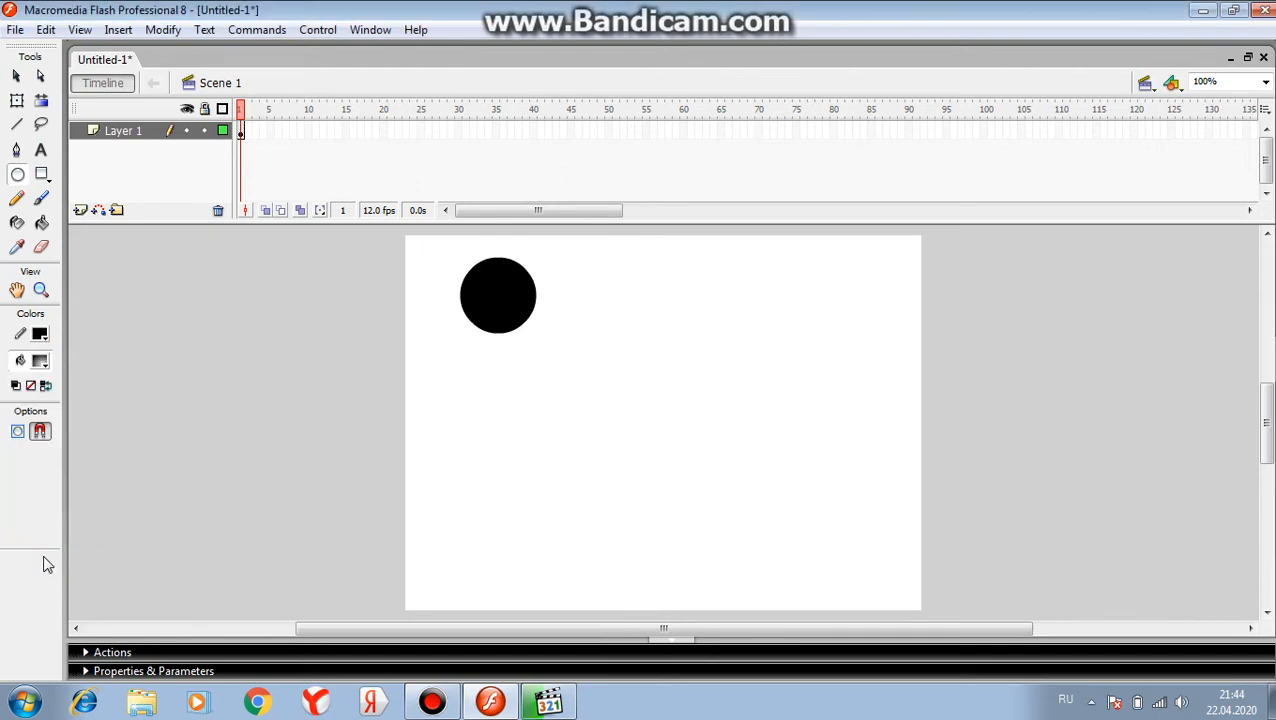
click(42, 223)
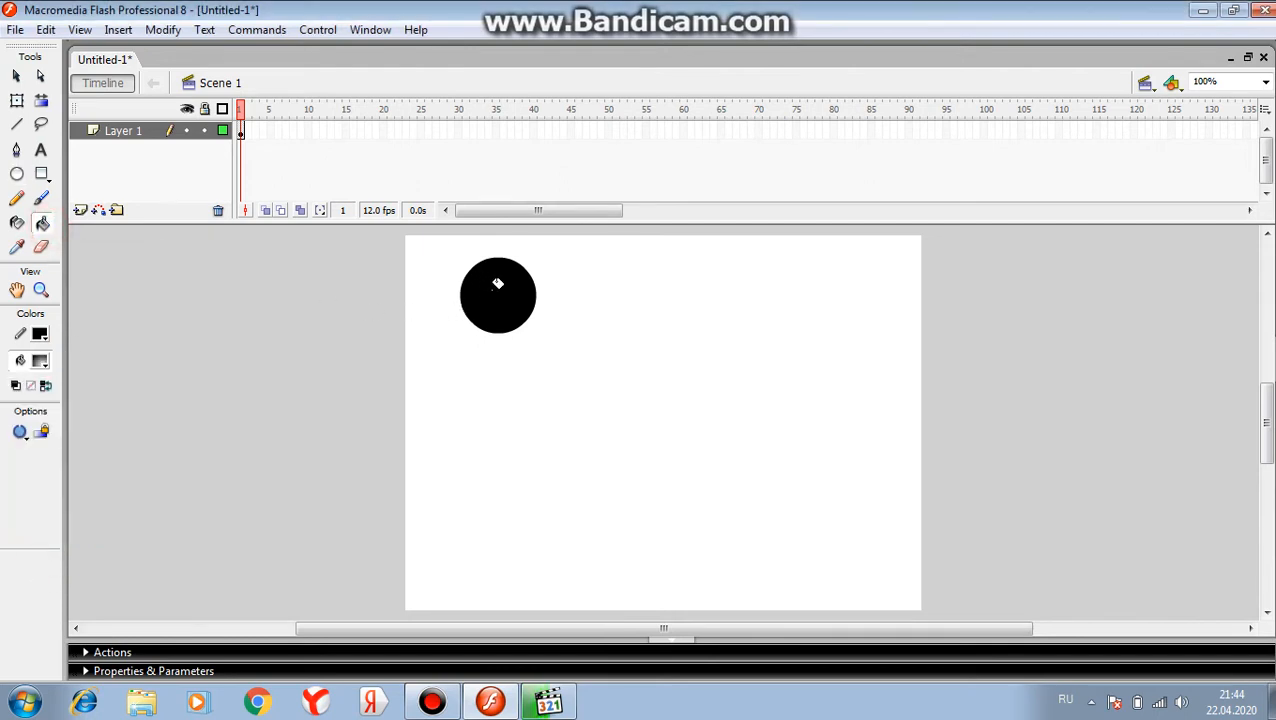
click(488, 290)
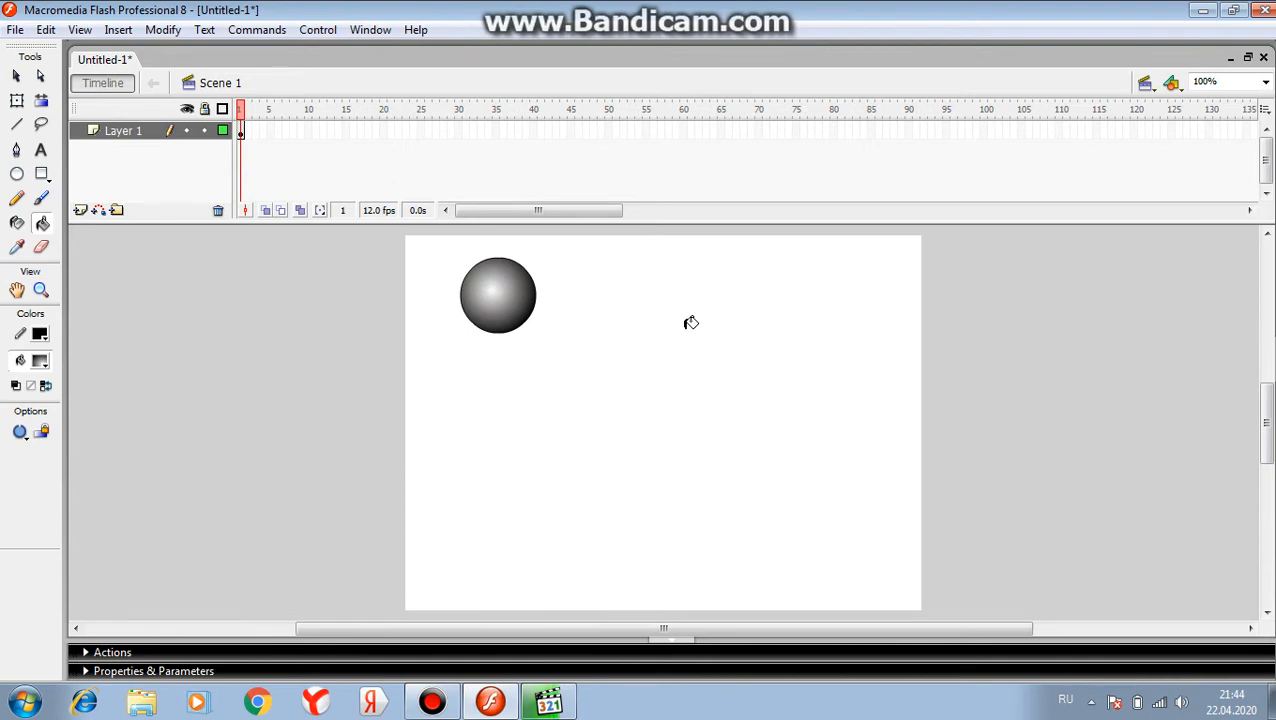
Insert a keyframe at frame 30 of Layer 1 and move the ball straight down near the stage's lower edge
click(459, 134)
right_click(459, 134)
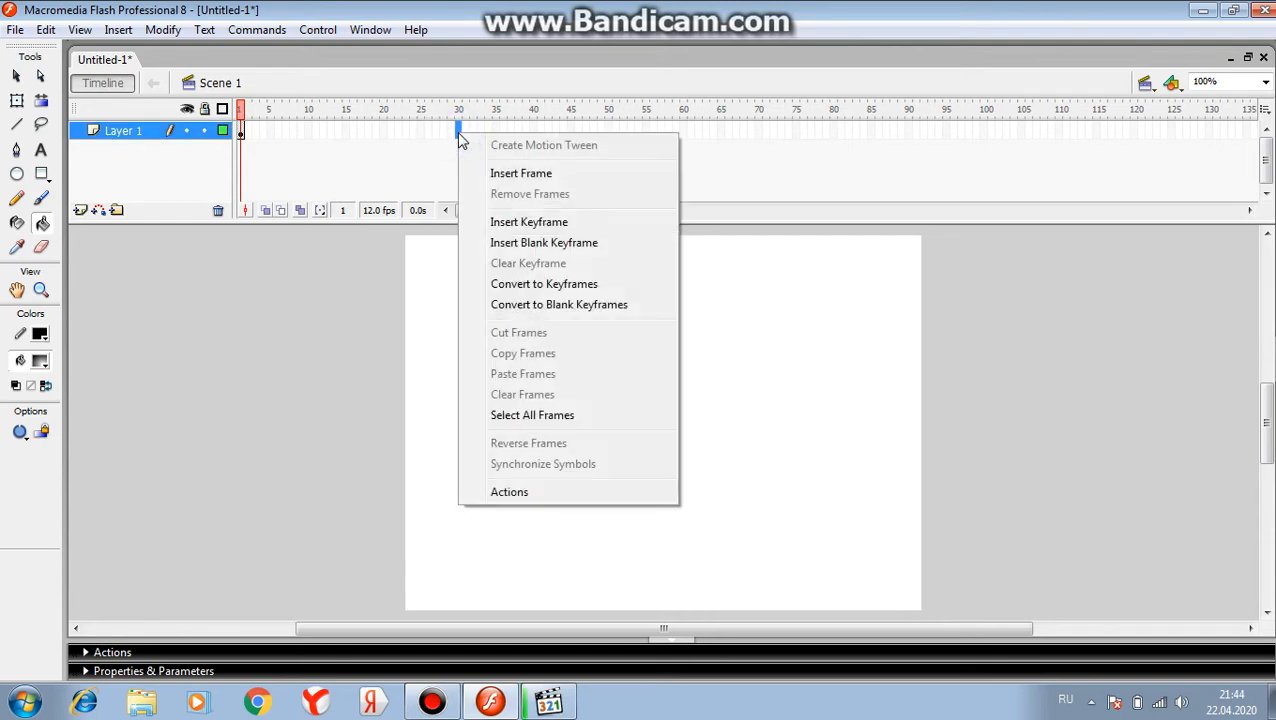
click(500, 224)
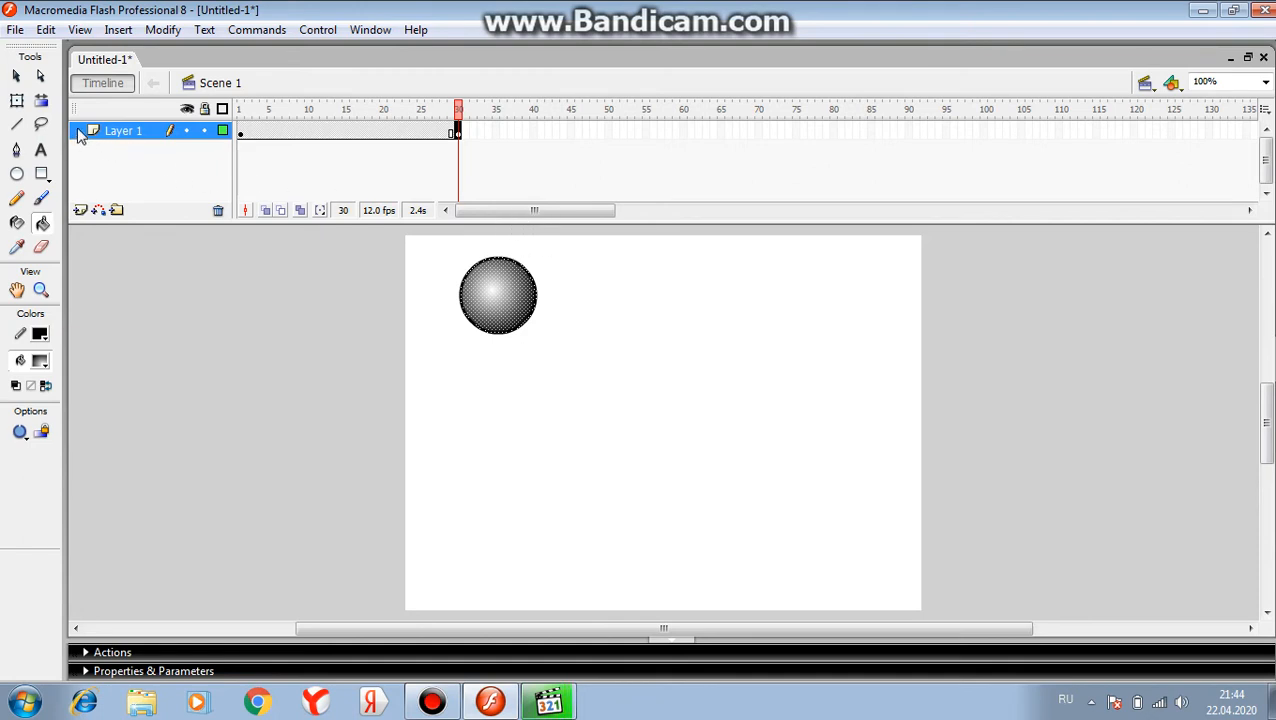
click(17, 77)
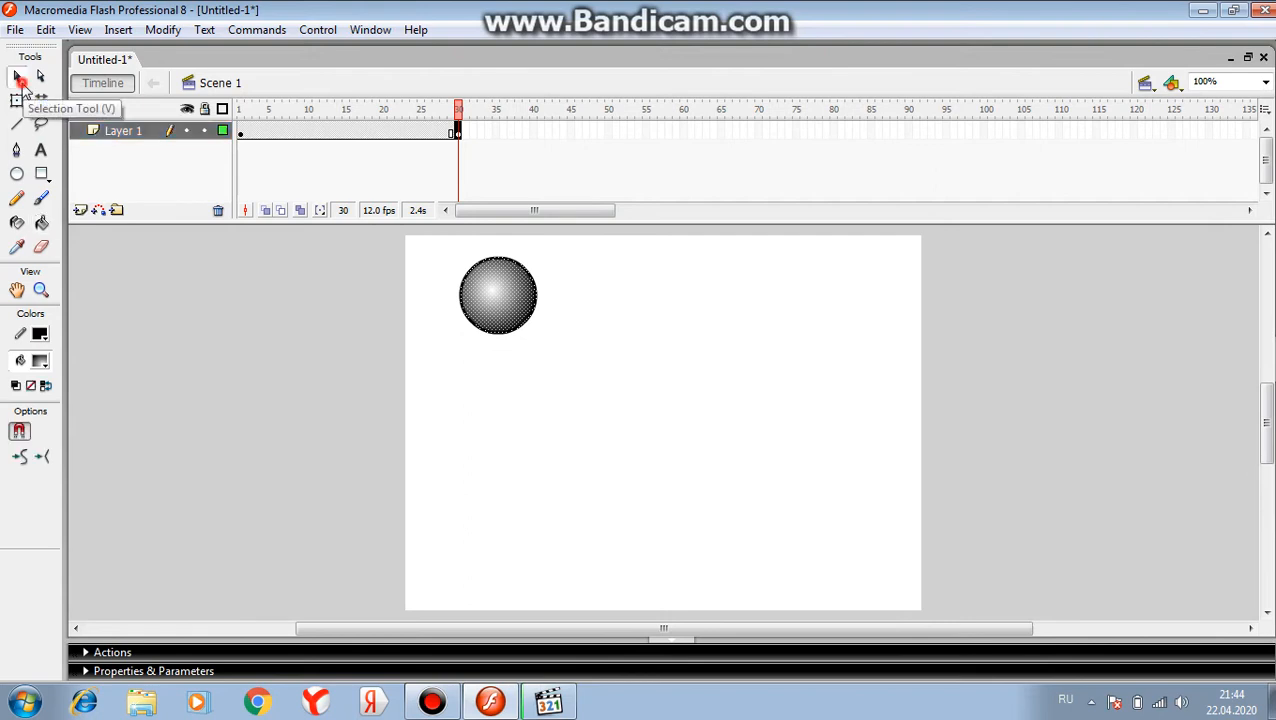
drag(497, 296, 501, 545)
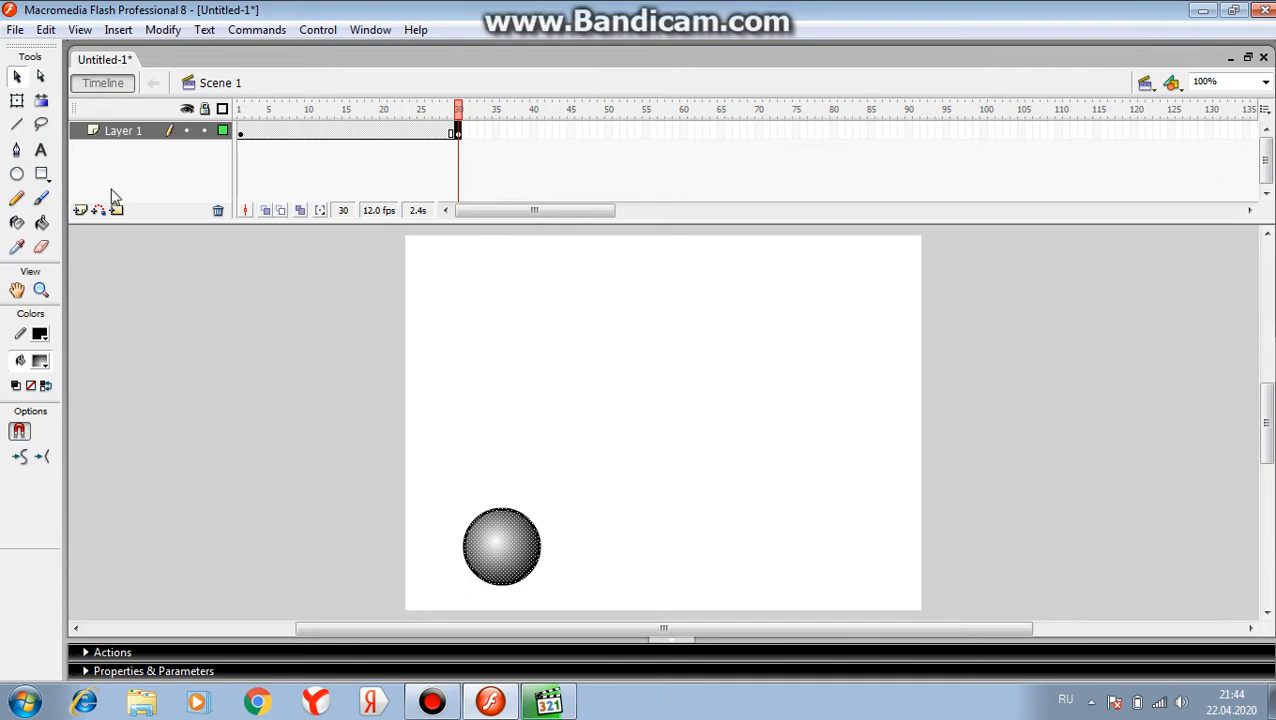
Lasso a small piece at the ball's lower-right edge and move it slightly outward to break it off
click(40, 127)
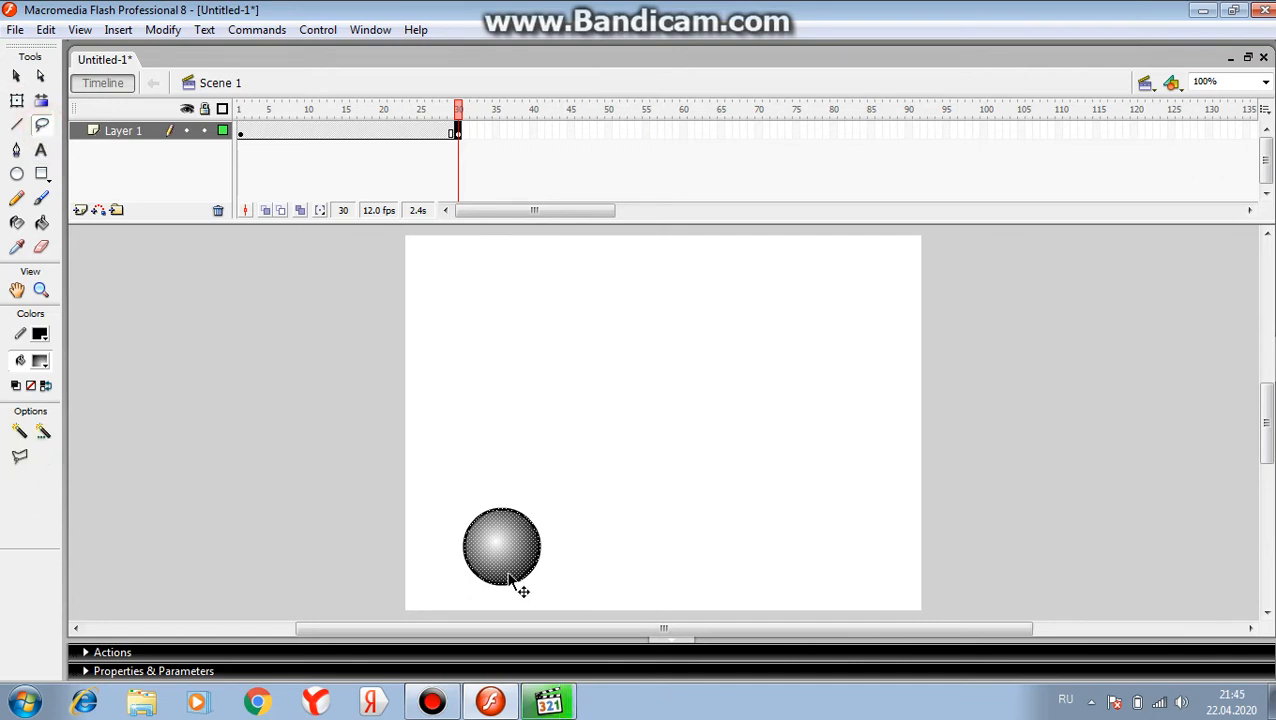
mouse_move(518, 586)
mouse_down()
mouse_move(547, 550)
mouse_move(541, 577)
mouse_move(521, 580)
mouse_up()
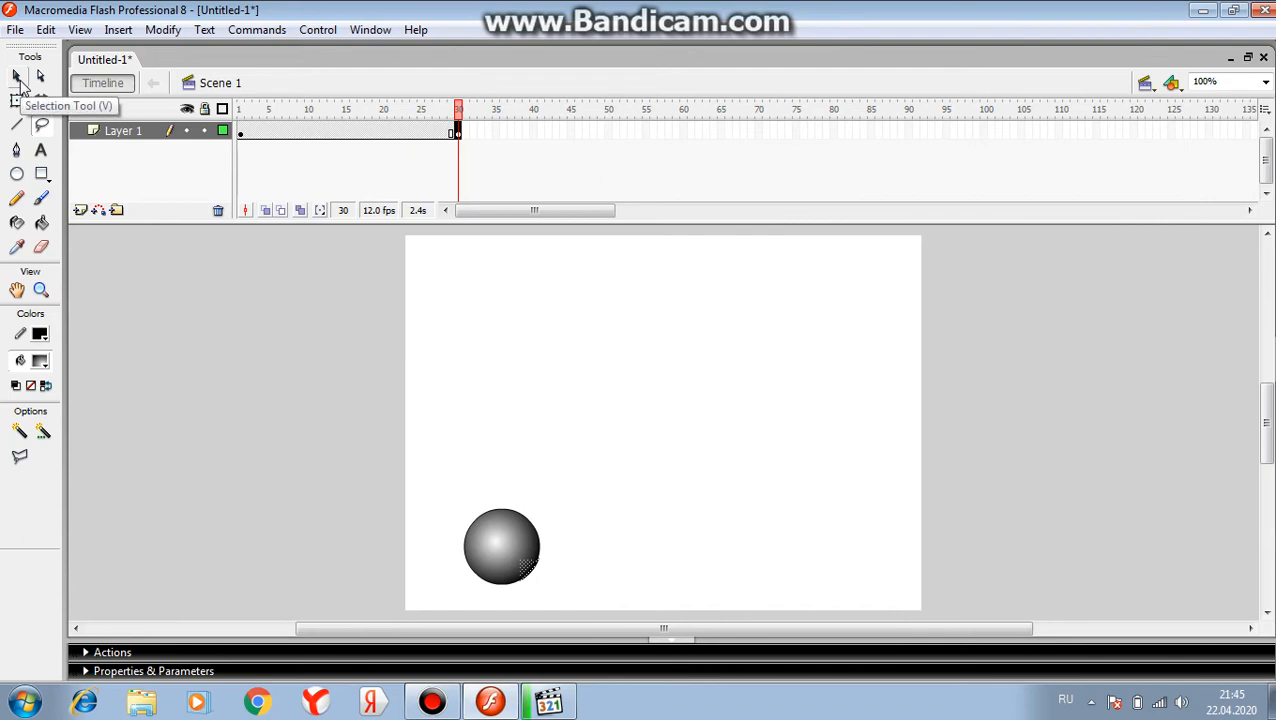
click(16, 76)
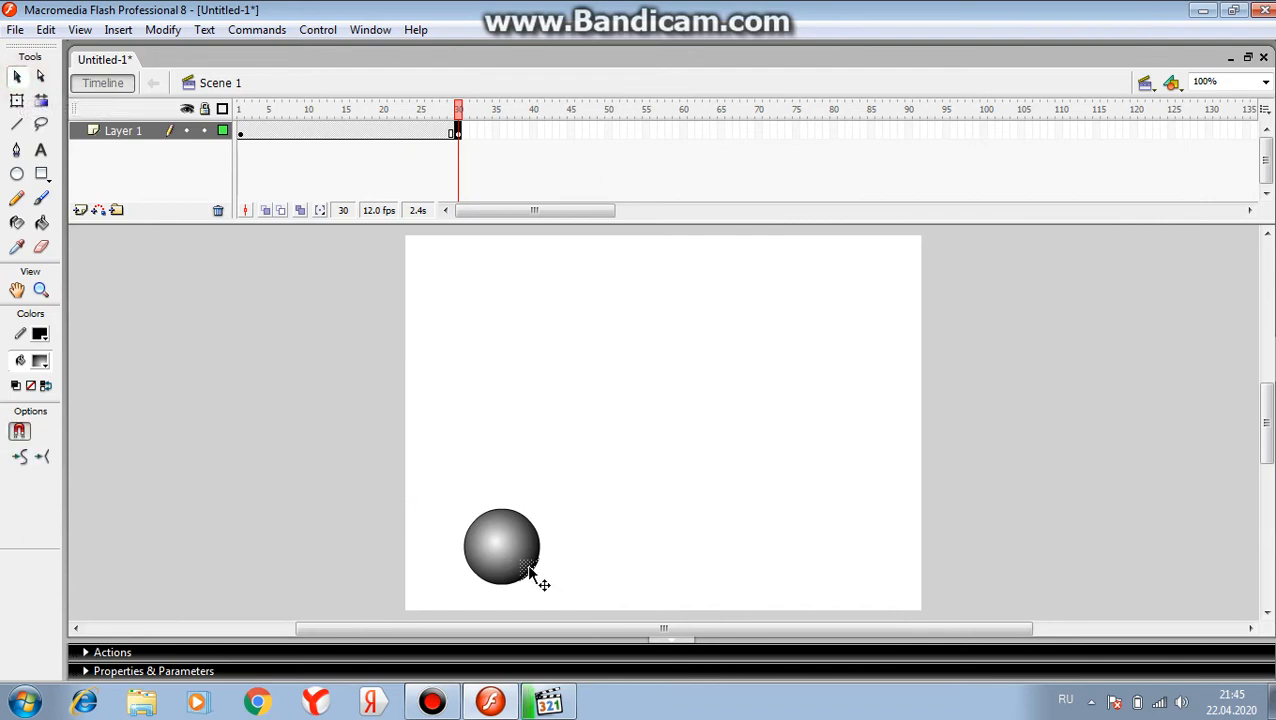
drag(531, 563, 543, 568)
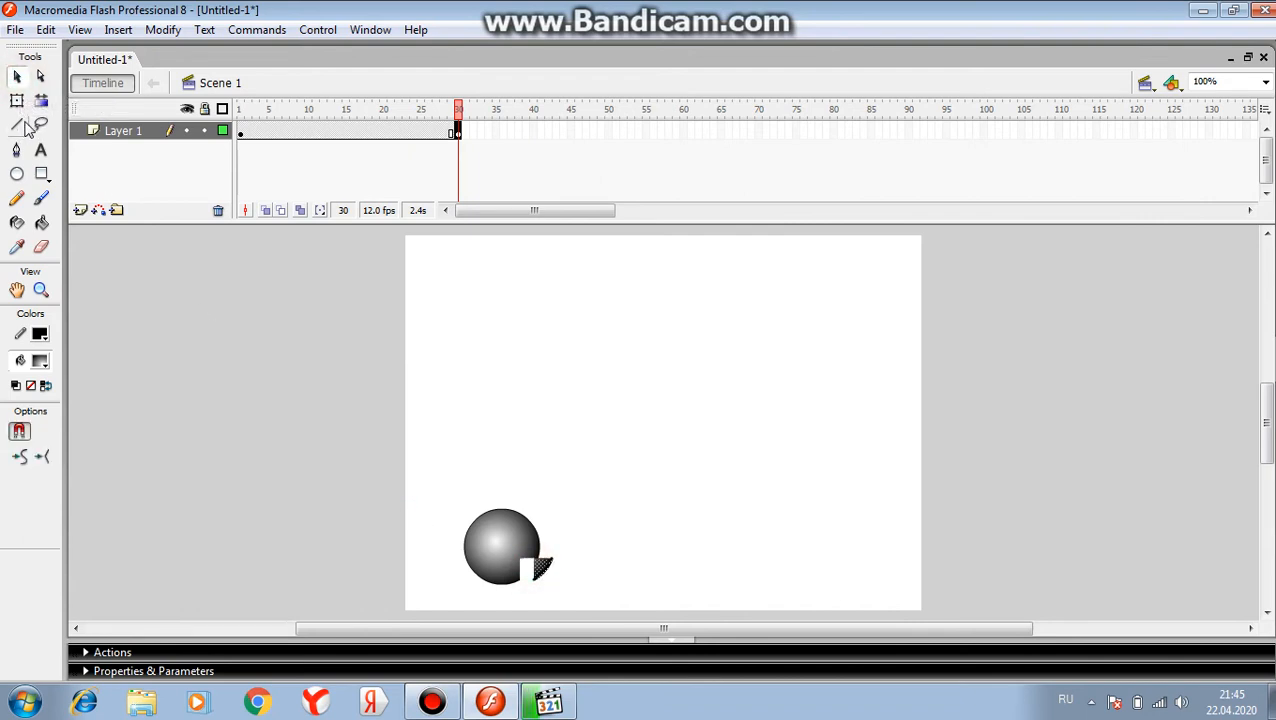
Lasso the bottom section of the ball and shift it slightly down to separate it as a second fragment
click(41, 124)
mouse_move(470, 562)
mouse_down()
mouse_move(519, 582)
mouse_move(484, 584)
mouse_move(468, 556)
mouse_up()
click(16, 76)
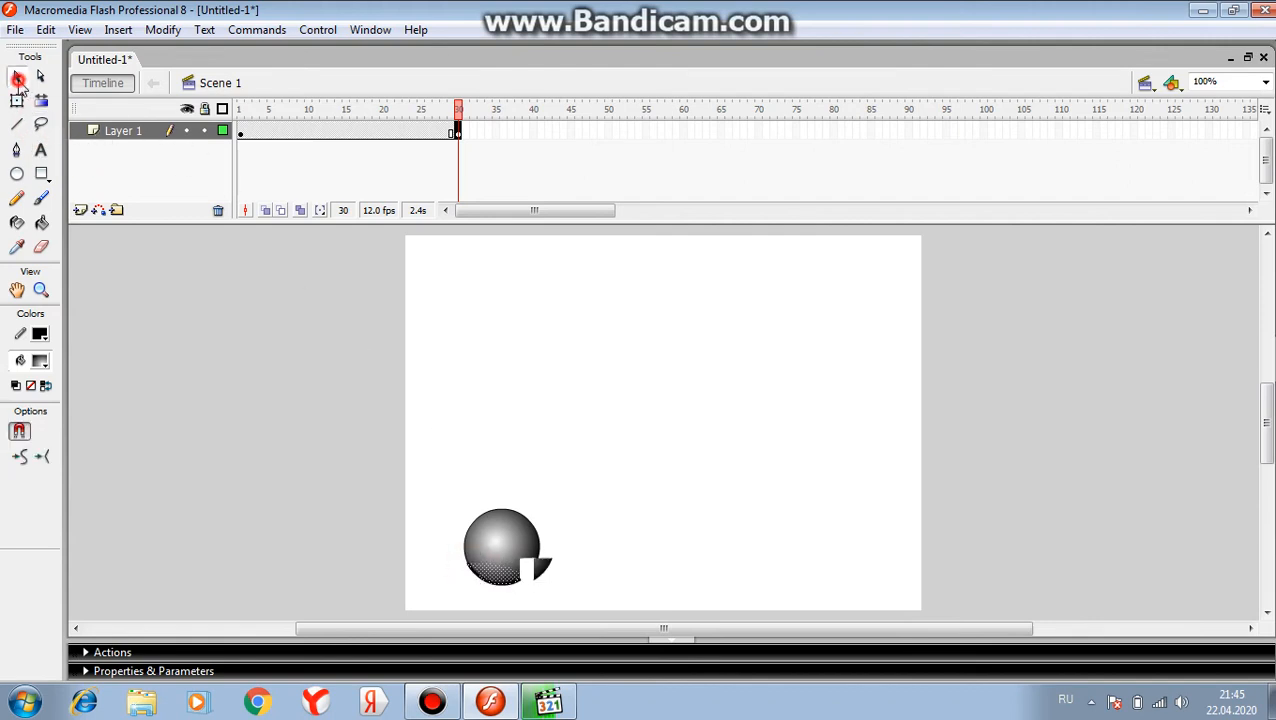
drag(493, 585, 501, 594)
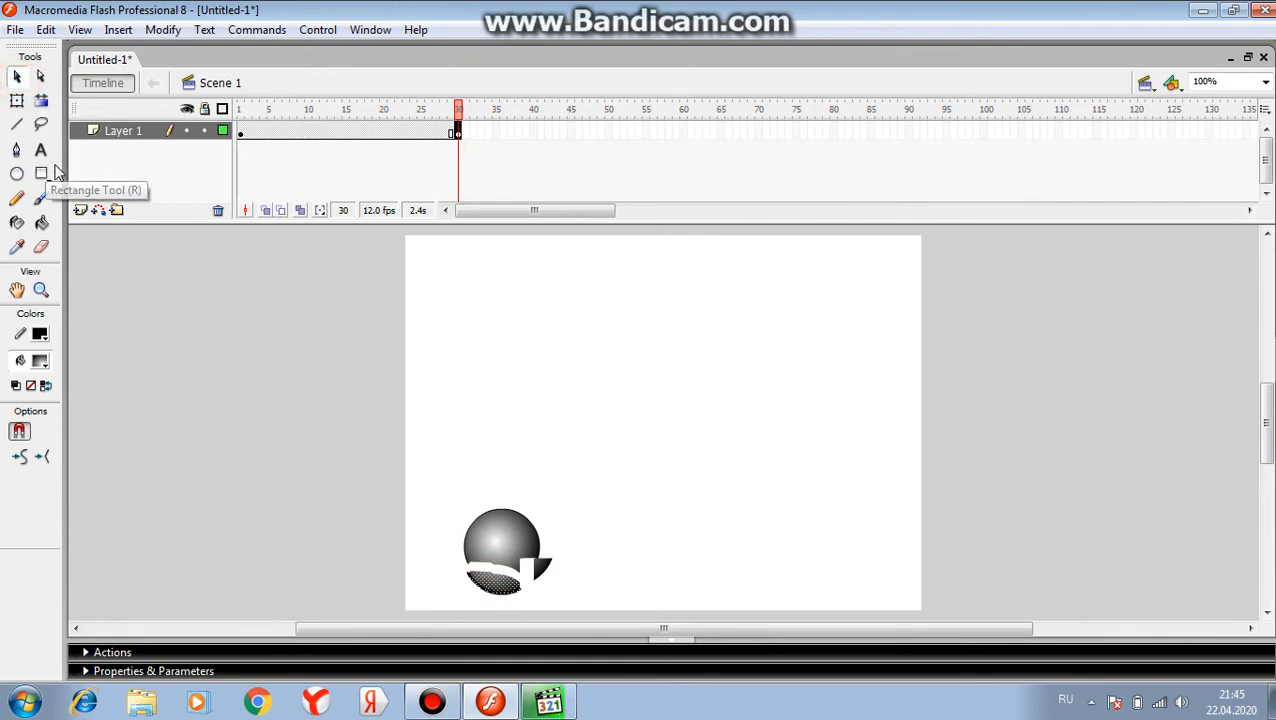
Lasso the area of the ball just above the curved gap and shift it slightly down and right as a third fragment
click(41, 124)
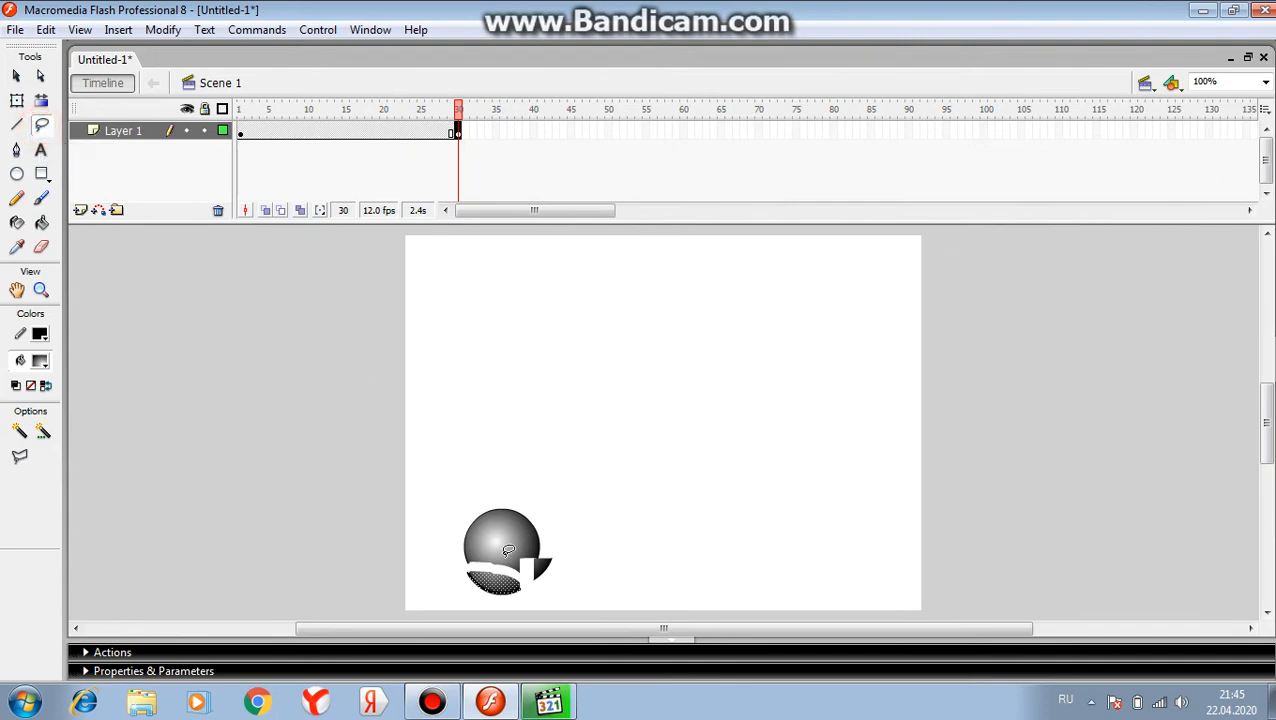
mouse_move(476, 552)
mouse_down()
mouse_move(524, 560)
mouse_move(517, 572)
mouse_move(479, 562)
mouse_up()
click(16, 76)
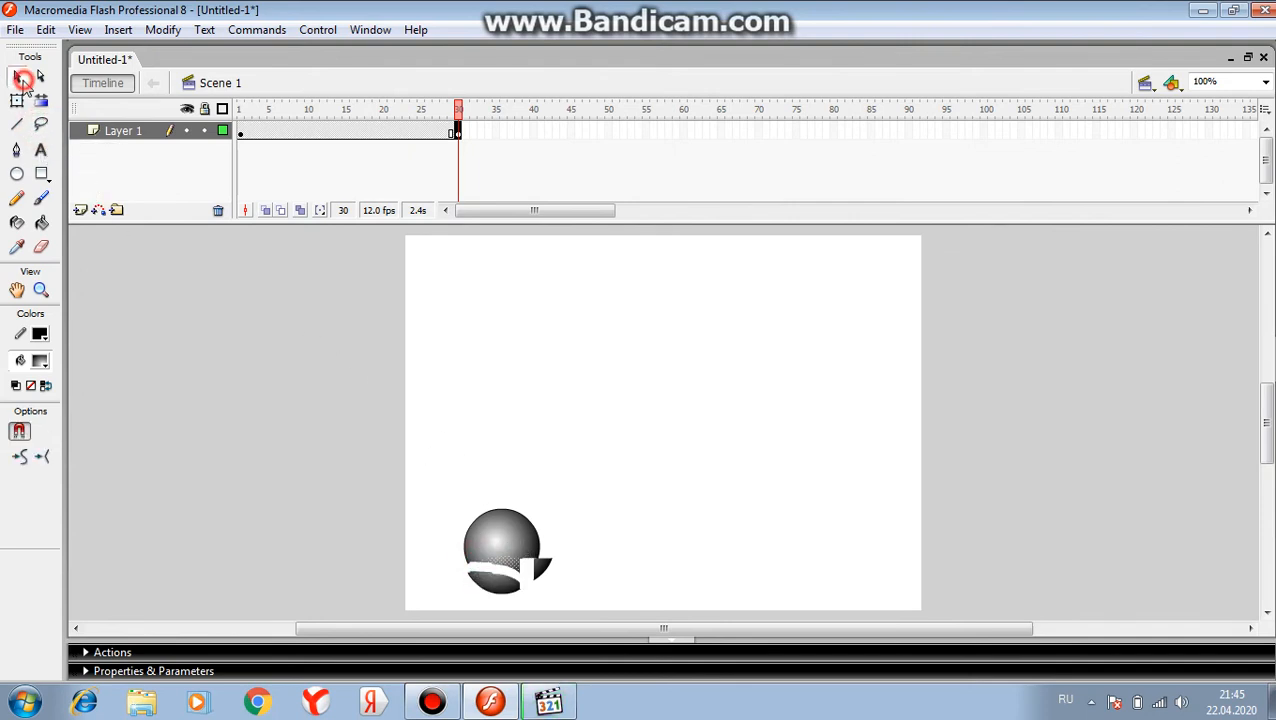
drag(508, 567, 526, 575)
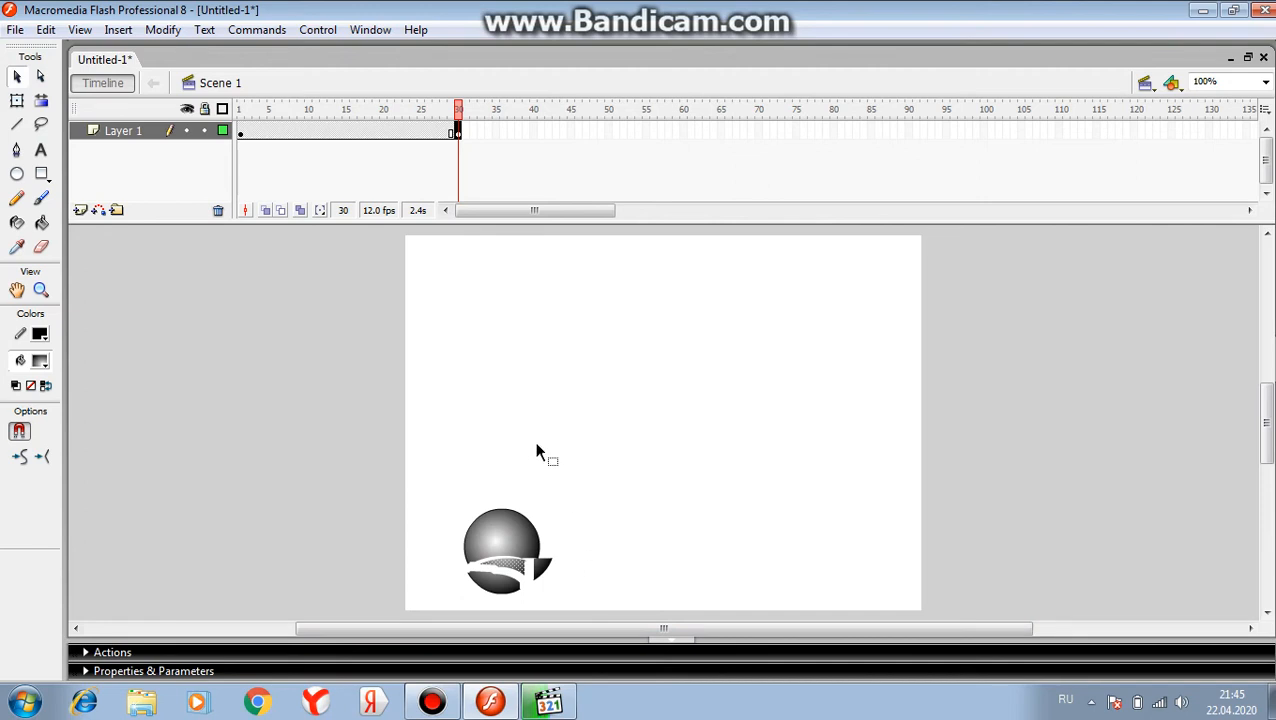
Create a motion tween on Layer 1 between the keyframes at frames 1 and 30
right_click(378, 134)
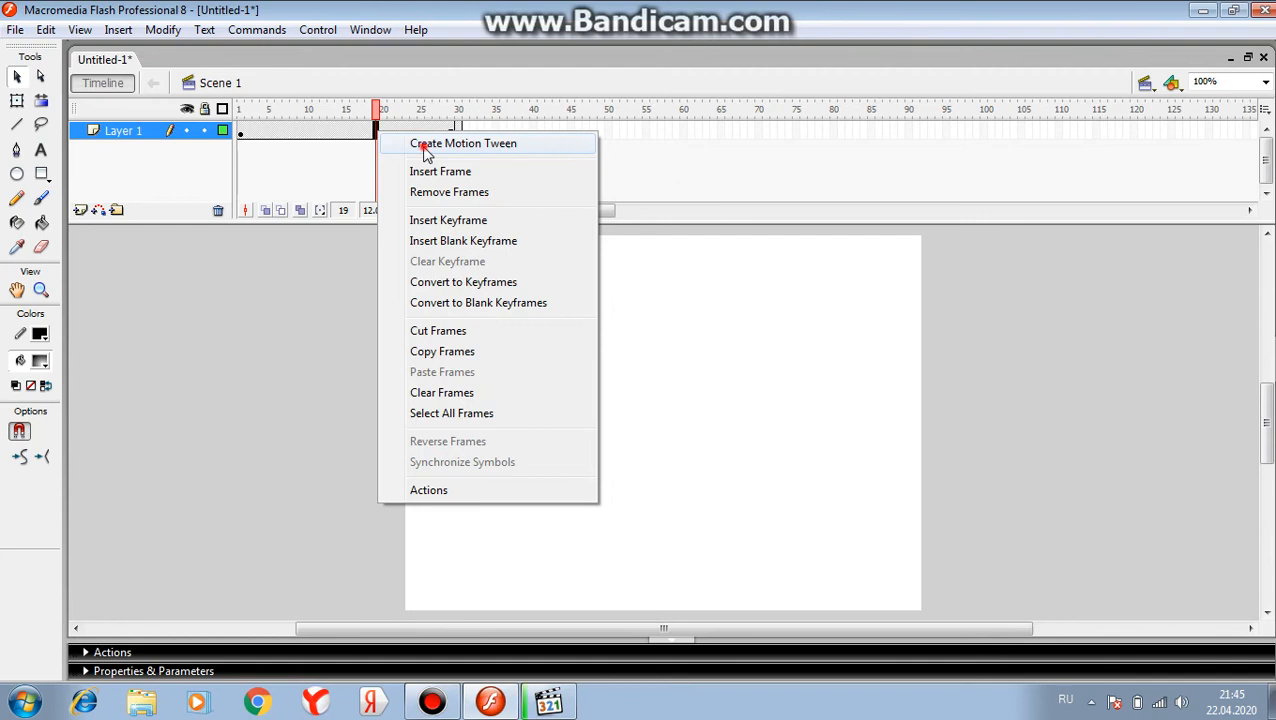
click(424, 148)
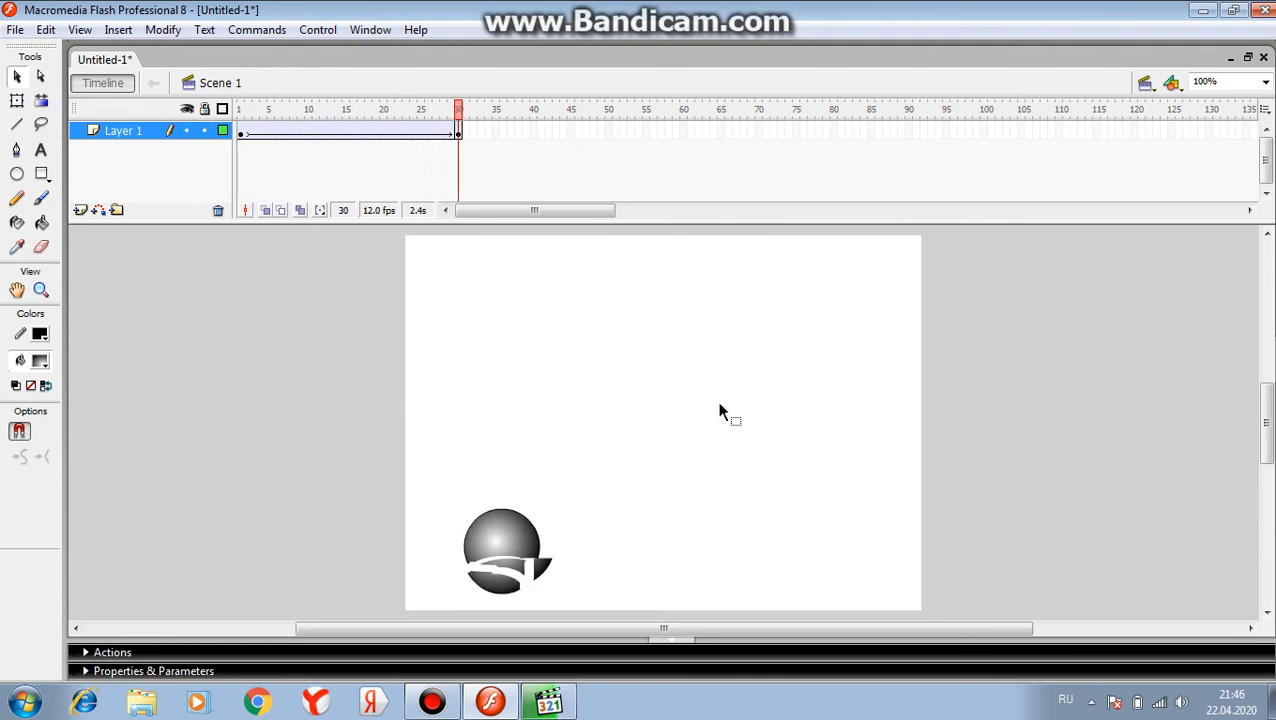
Set the document's frame rate to 5 fps and play the animation
right_click(565, 324)
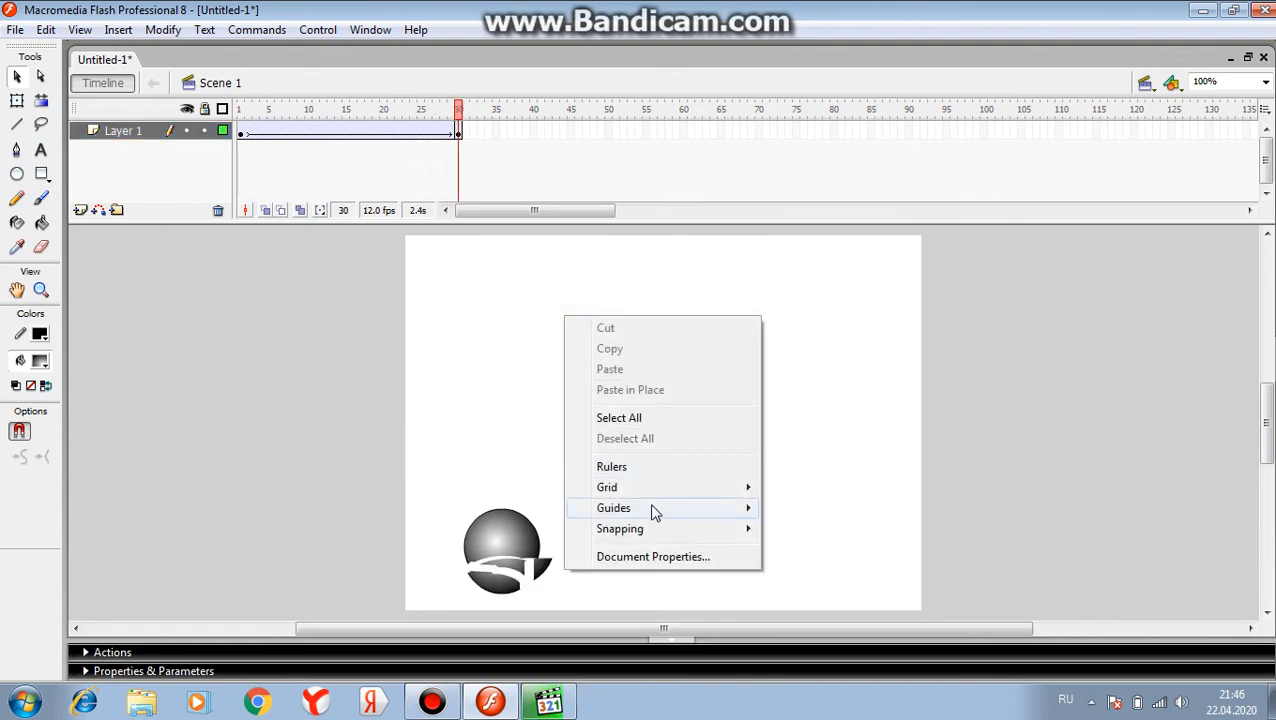
click(651, 558)
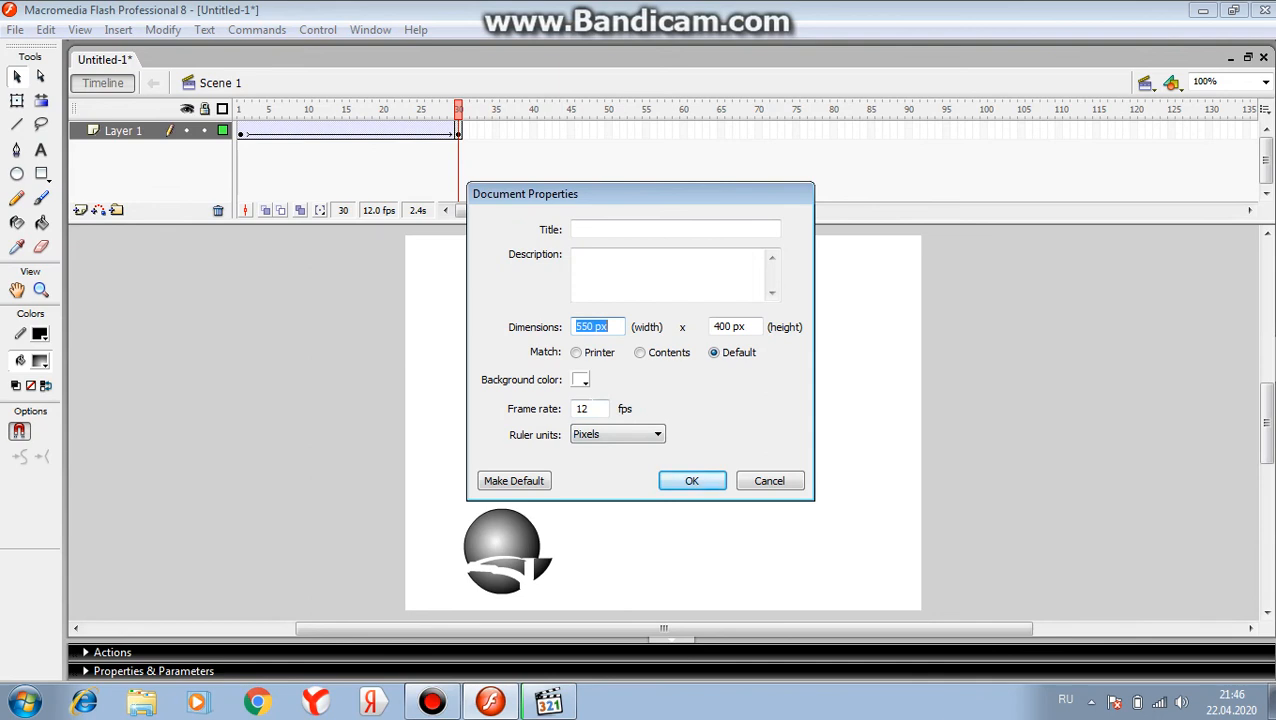
click(584, 408)
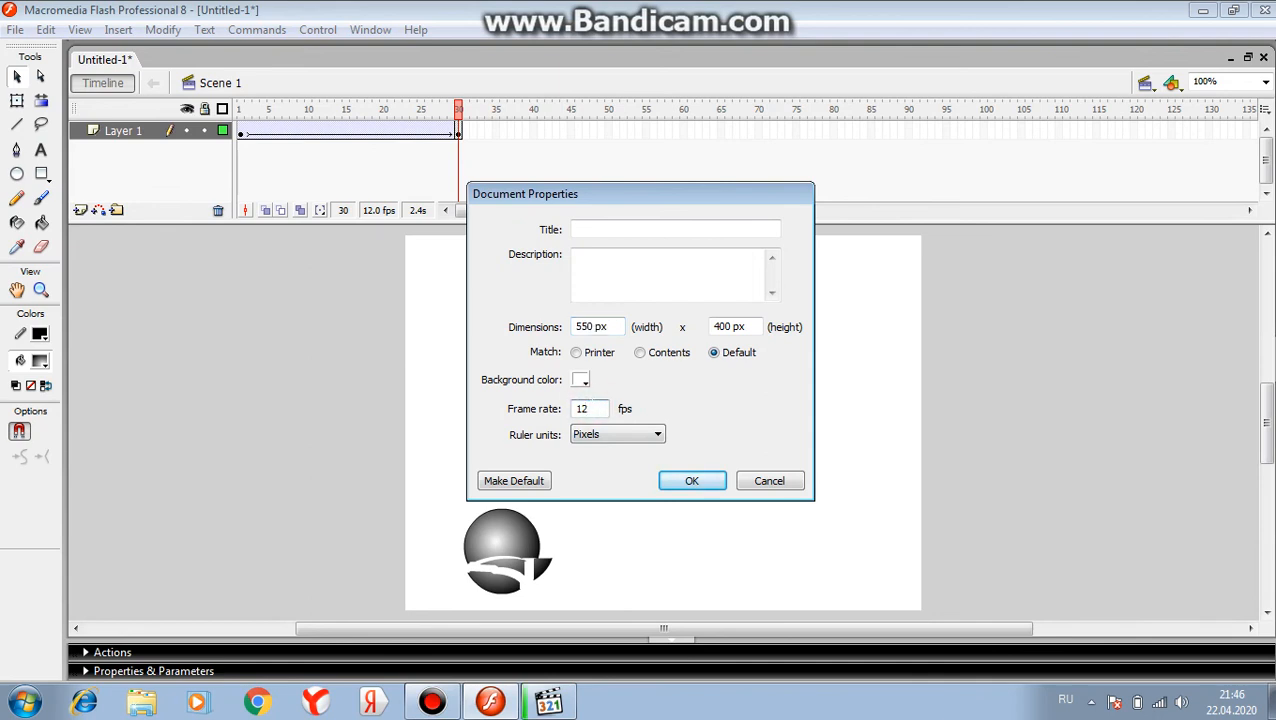
key(BackSpace)
key(BackSpace)
text(5)
click(694, 482)
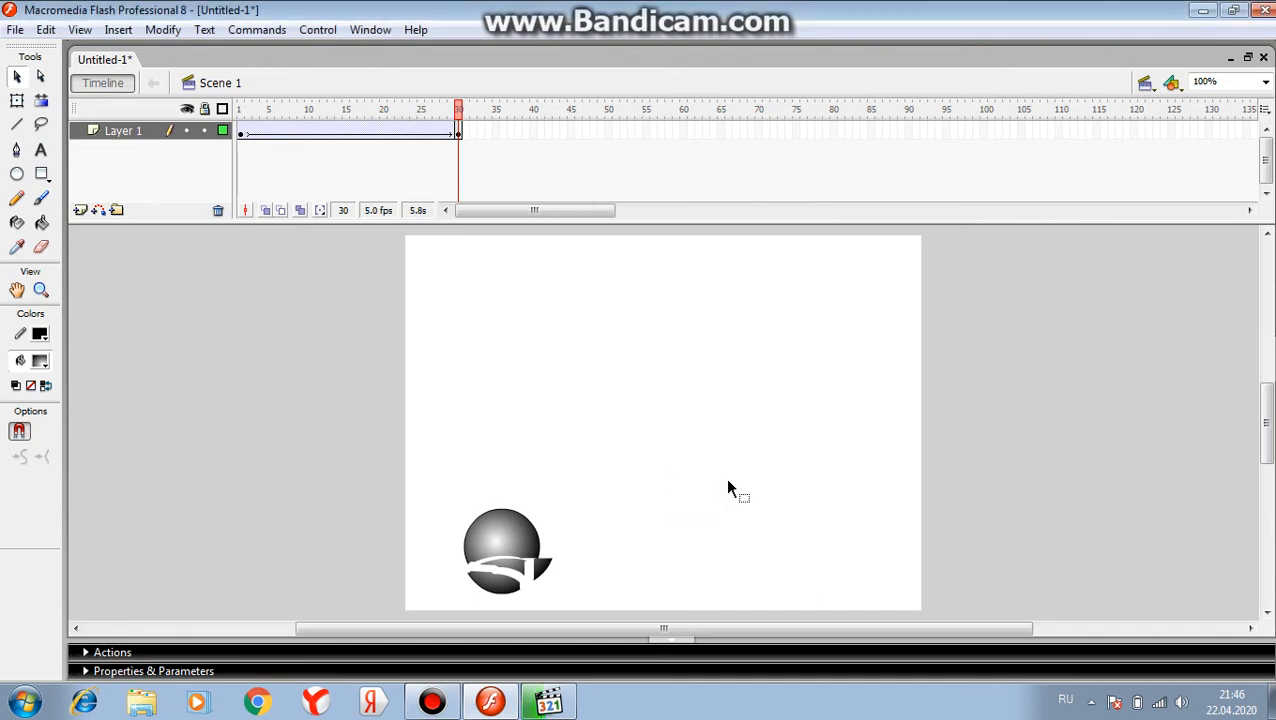
key(Return)
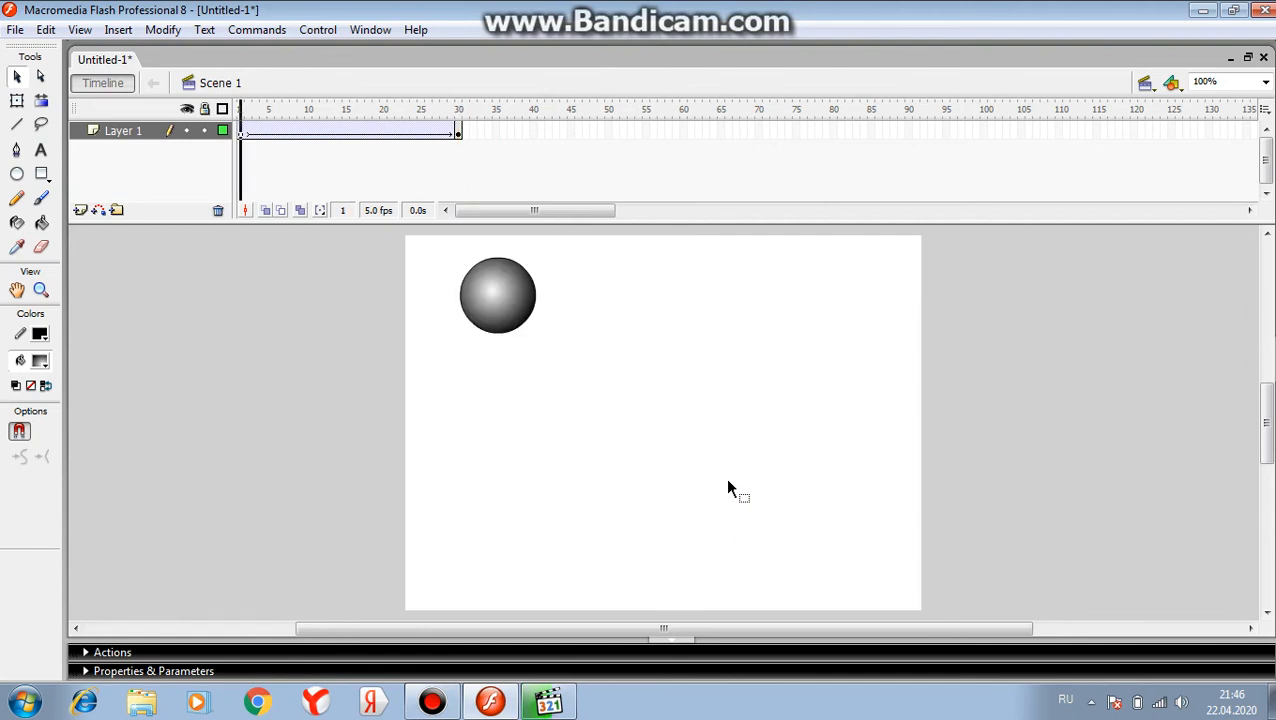